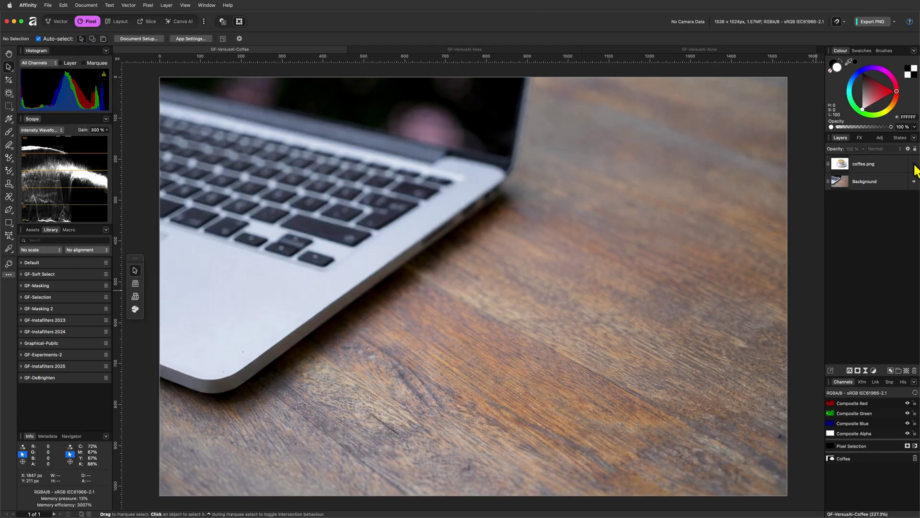
# Show the coffee.png layer, duplicate it, and hide the lower copy
pyautogui.click(914, 164)
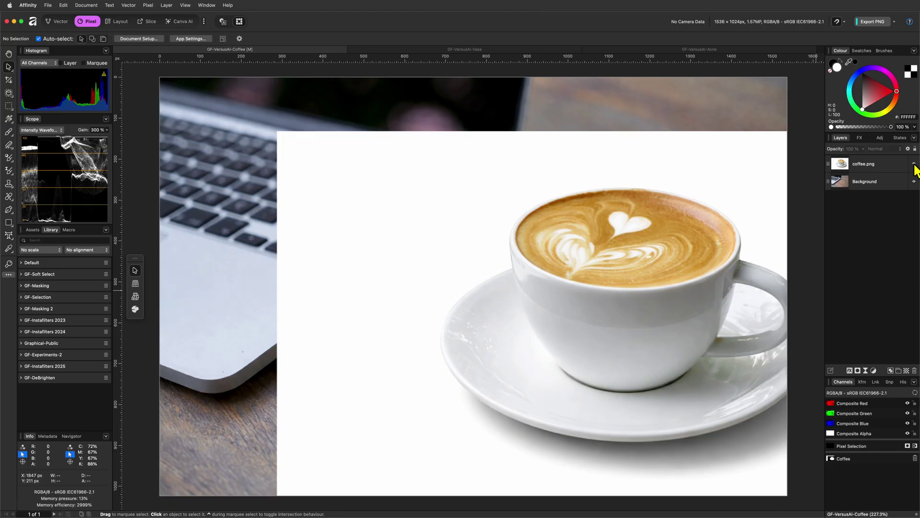
pyautogui.click(840, 167)
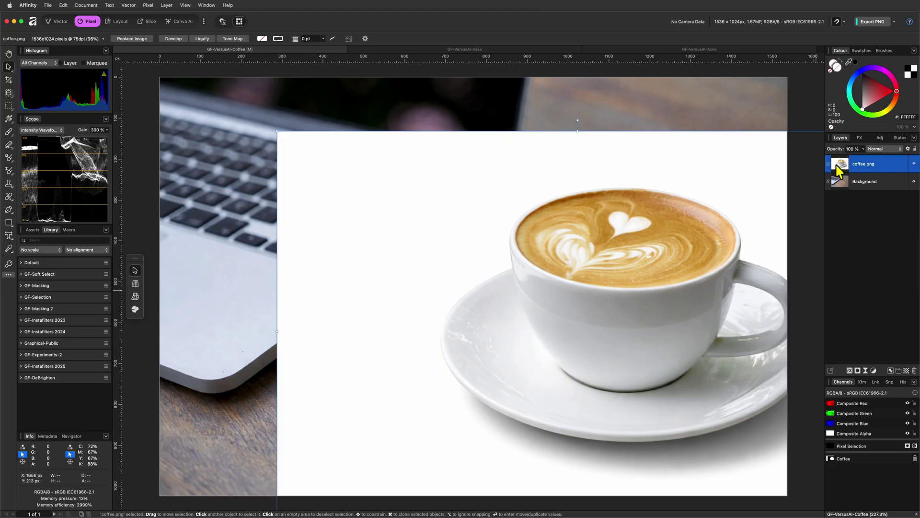
pyautogui.rightClick(839, 170)
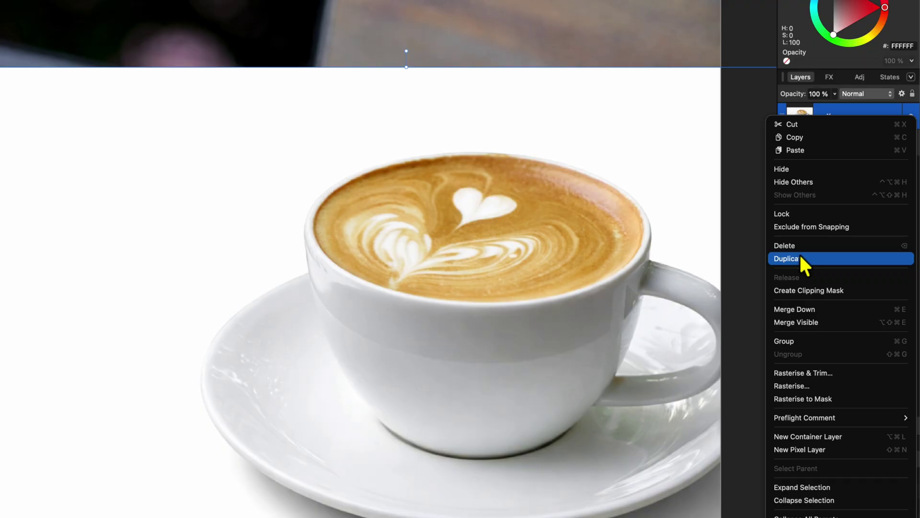
pyautogui.click(802, 259)
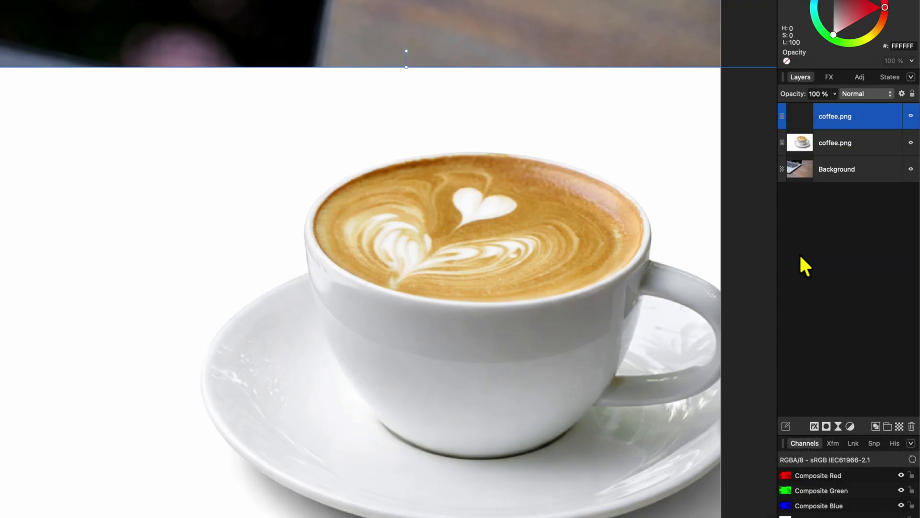
pyautogui.click(911, 144)
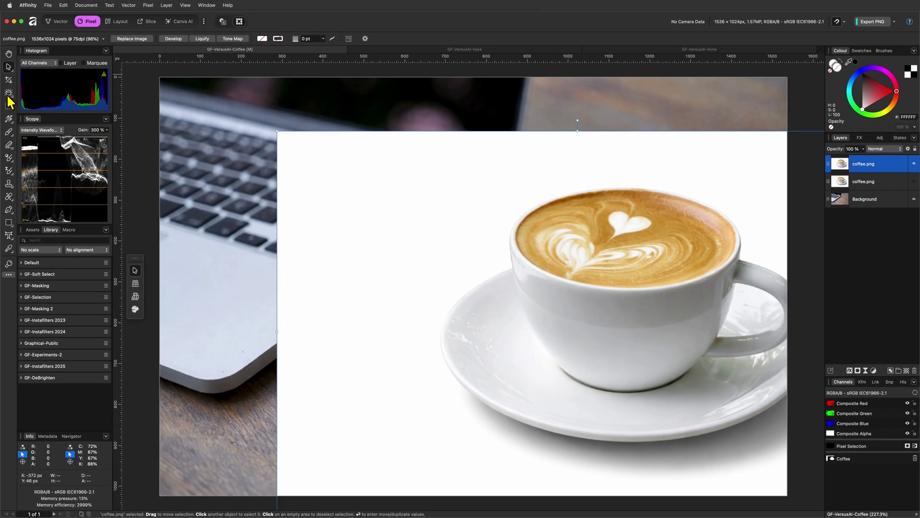
# Select the cup and saucer with Object Selection and mask the top coffee layer to them
pyautogui.click(9, 93)
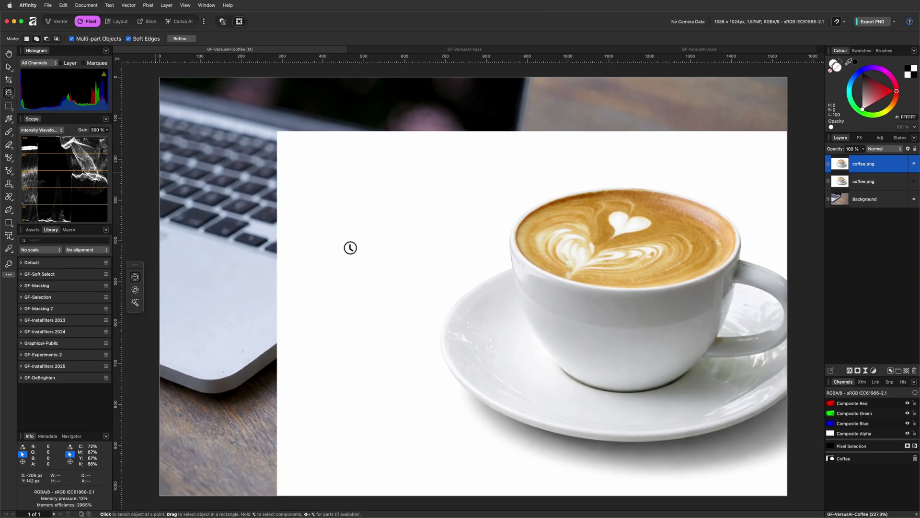
pyautogui.click(580, 393)
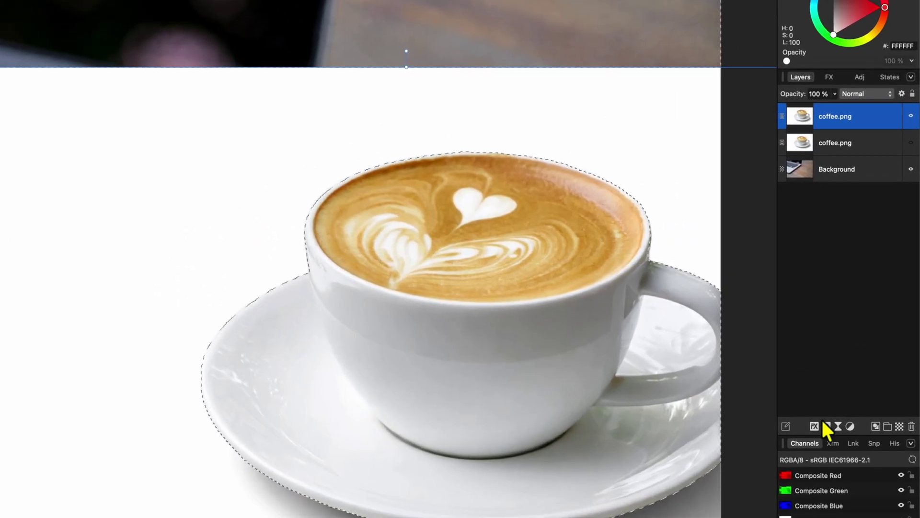
pyautogui.click(832, 415)
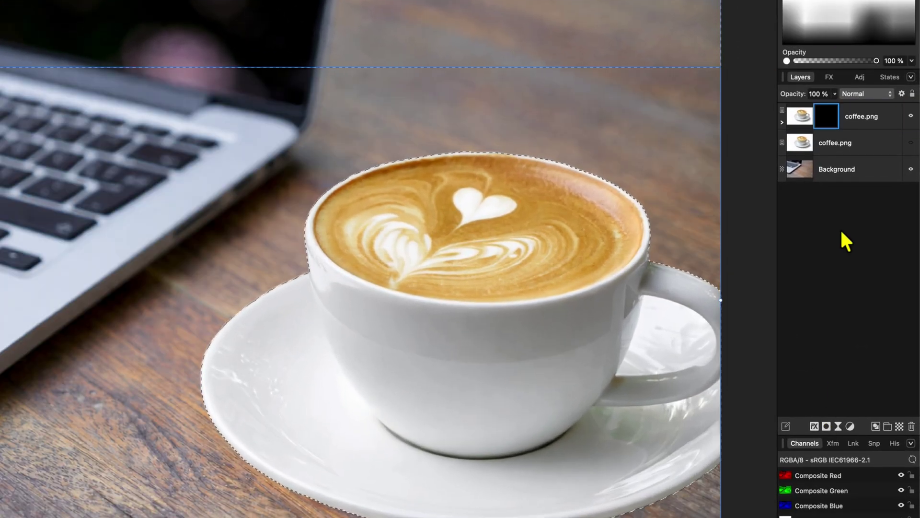
pyautogui.hotkey('alt', 'BackSpace')
pyautogui.press('super+d')
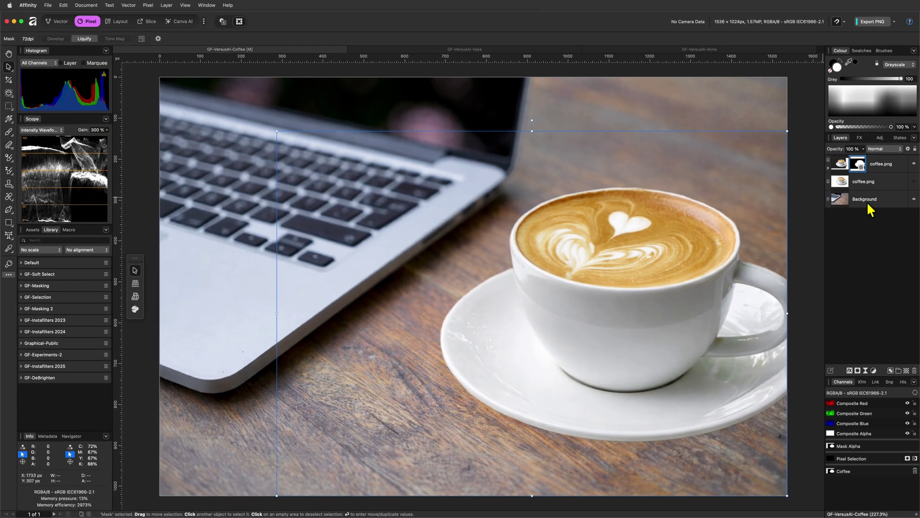
# Make the middle coffee.png copy visible and set its blend mode to Multiply
pyautogui.click(867, 184)
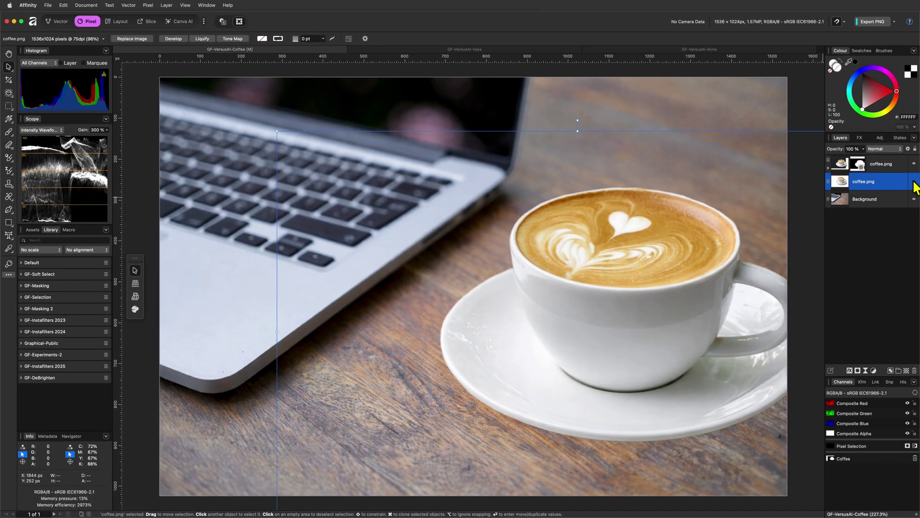
pyautogui.click(914, 182)
pyautogui.click(882, 149)
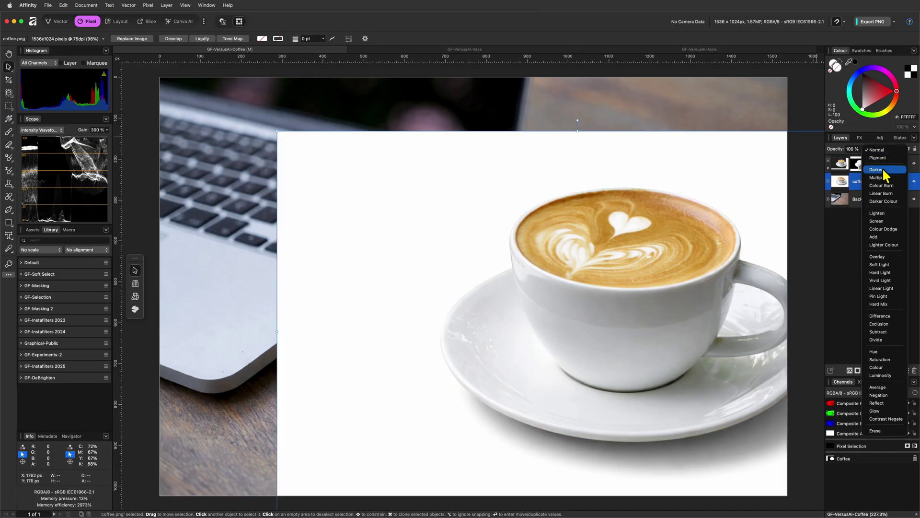
pyautogui.click(881, 178)
pyautogui.click(858, 260)
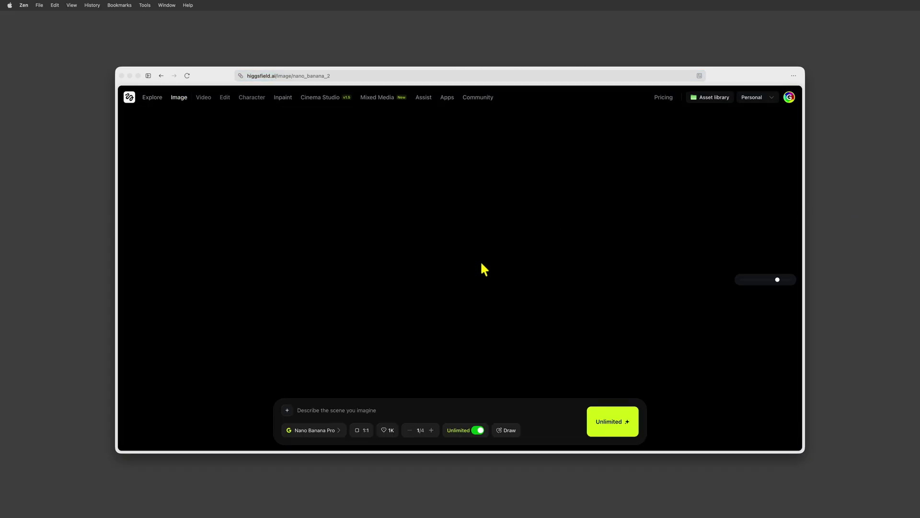
# Attach the coffee and laptop images and prompt 'Put the coffee and saucer on the right side of the table'
pyautogui.moveTo(352, 299); pyautogui.dragTo(370, 417)
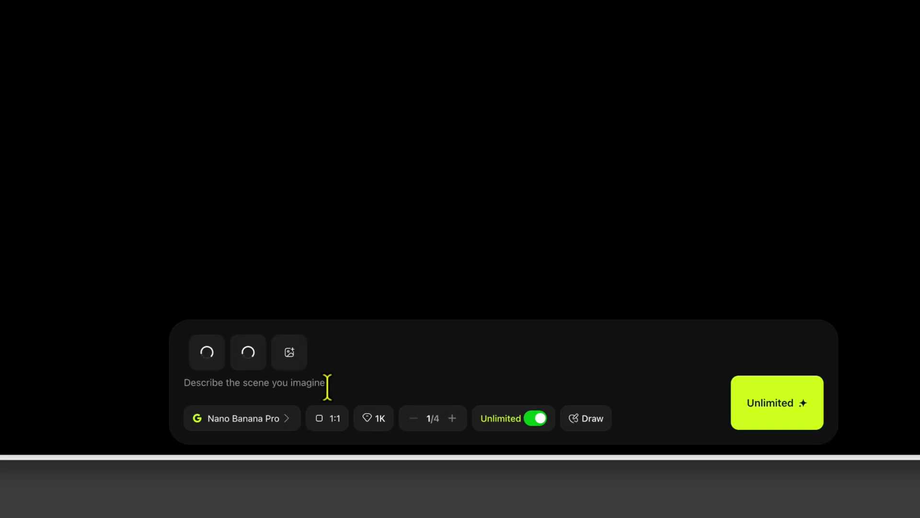
pyautogui.write('Put the coffee and saucer on the right side of the table, only 3/4th of cof')
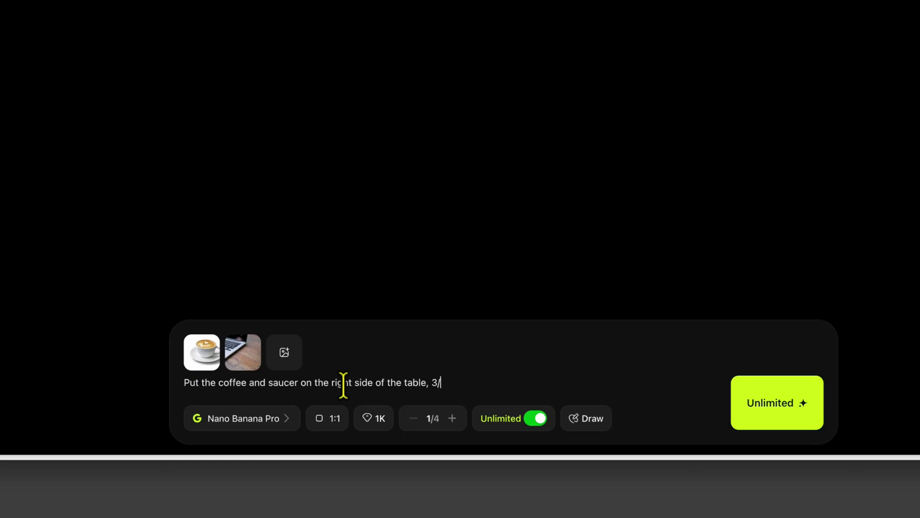
pyautogui.write('fee image should be shown')
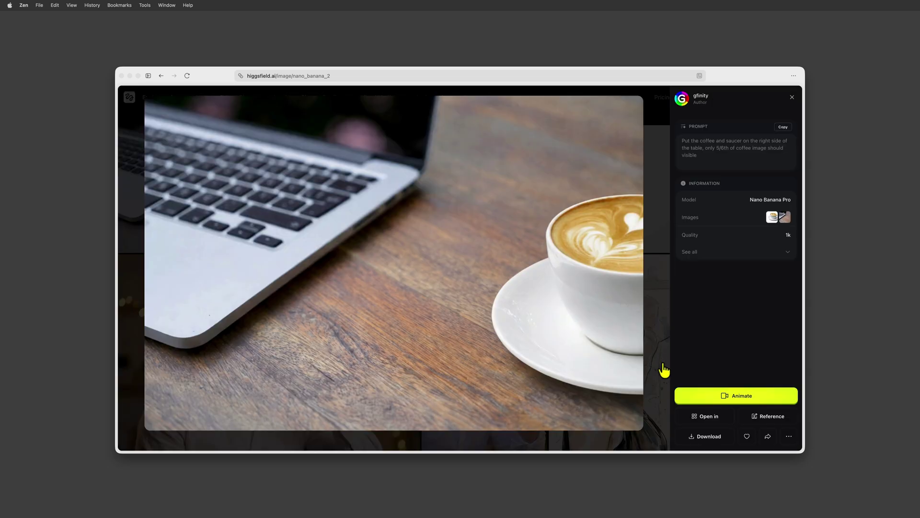
# Reword the prompt to put the cup closer to the laptop and bigger, then download the render
pyautogui.click(757, 417)
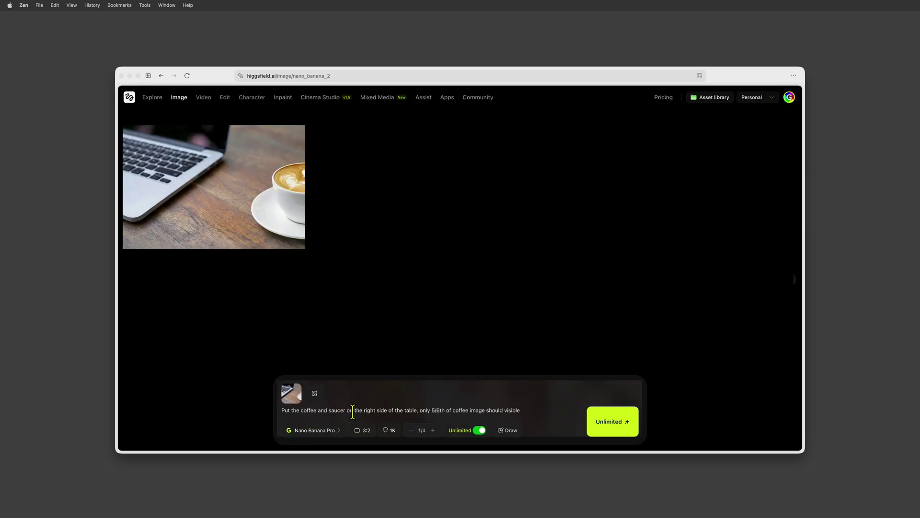
pyautogui.moveTo(347, 410); pyautogui.dragTo(528, 409)
pyautogui.write('closer to the laptop and bit bigger')
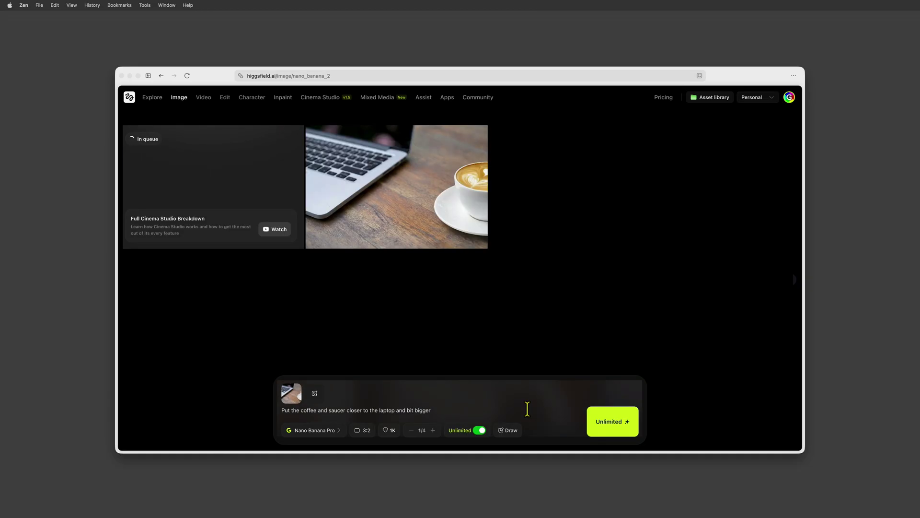
pyautogui.click(261, 197)
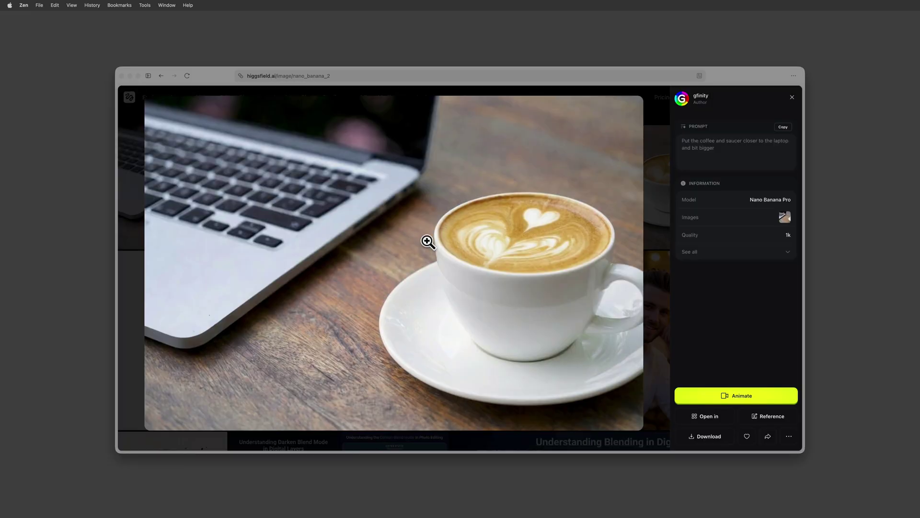
pyautogui.click(712, 437)
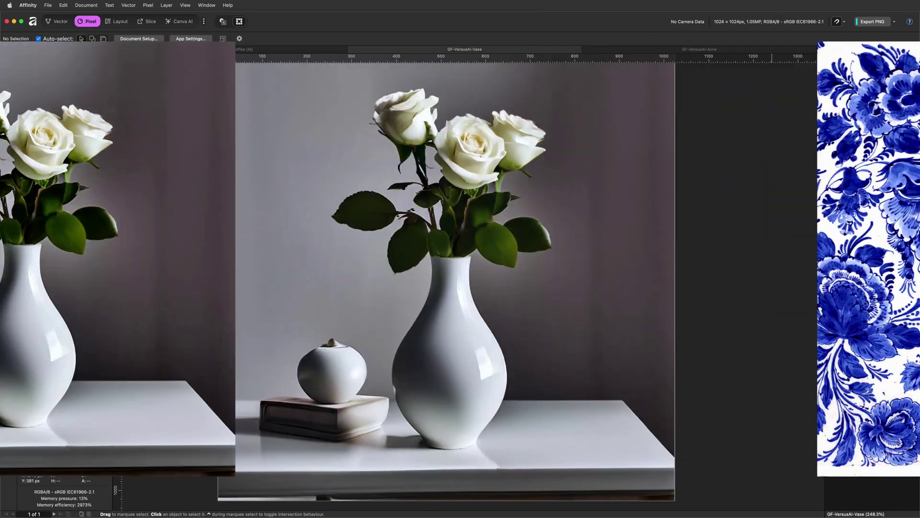
# Copy the vase from the Background onto its own layer using Object Selection and Edit > Duplicate
pyautogui.click(858, 187)
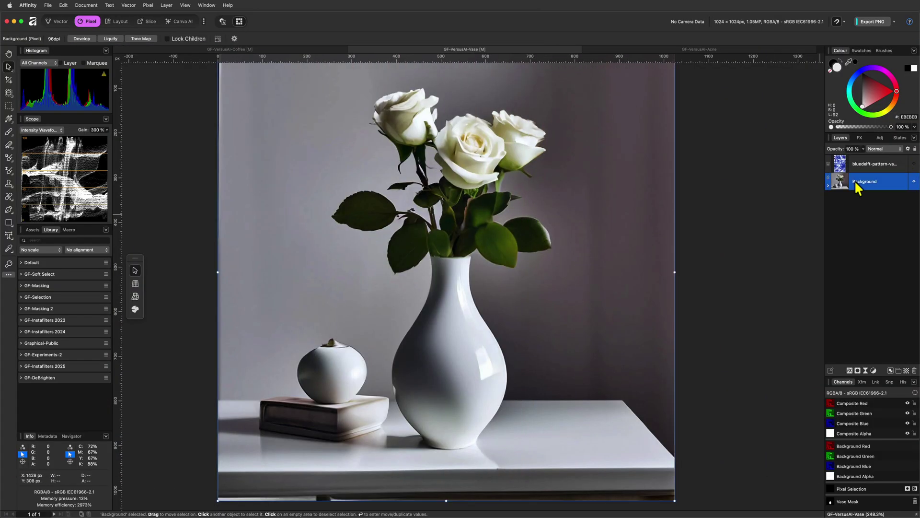
pyautogui.click(9, 94)
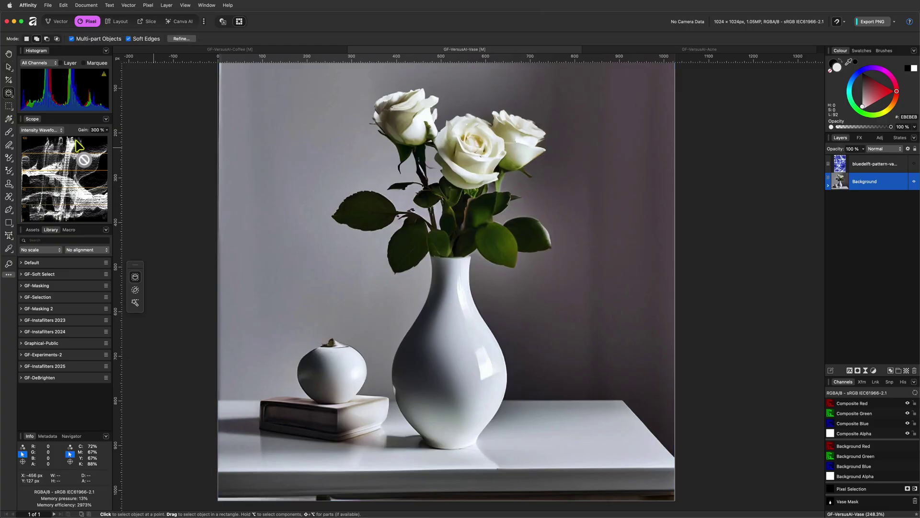
pyautogui.click(468, 443)
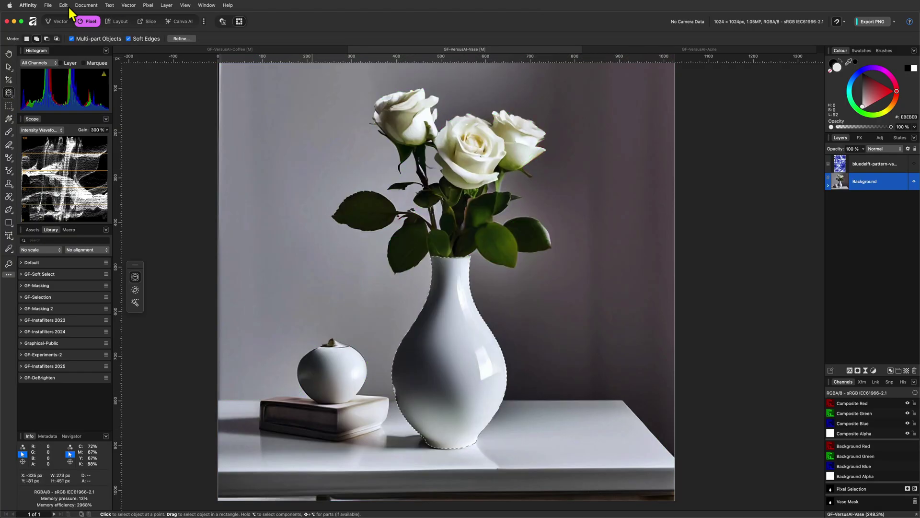
pyautogui.click(63, 5)
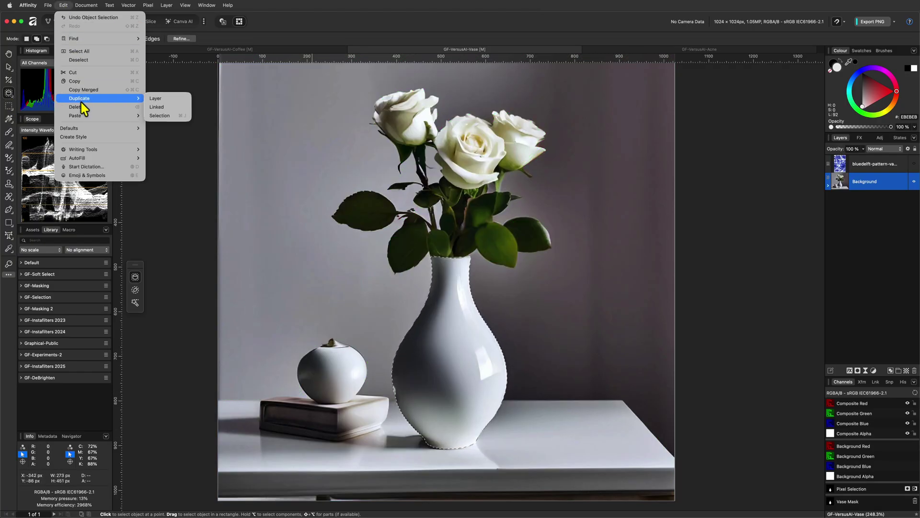
pyautogui.moveTo(82, 116)
pyautogui.click(179, 117)
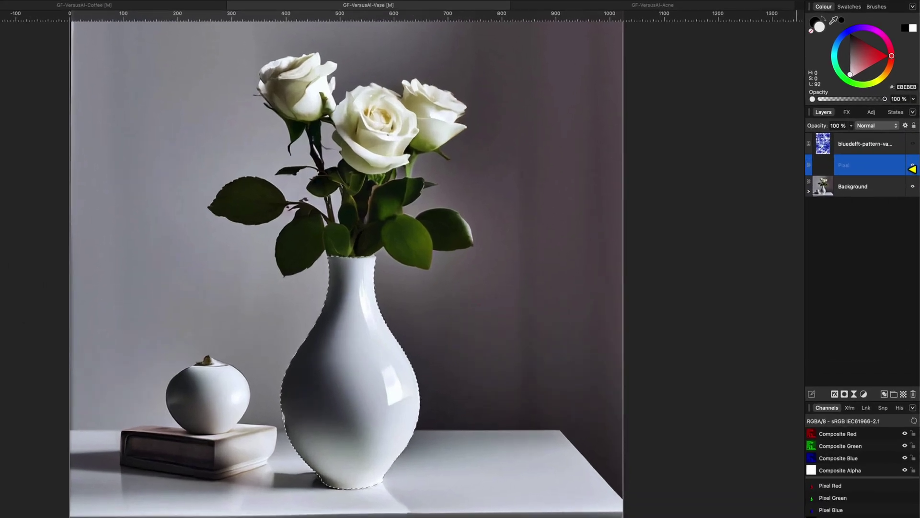
pyautogui.press('super+d')
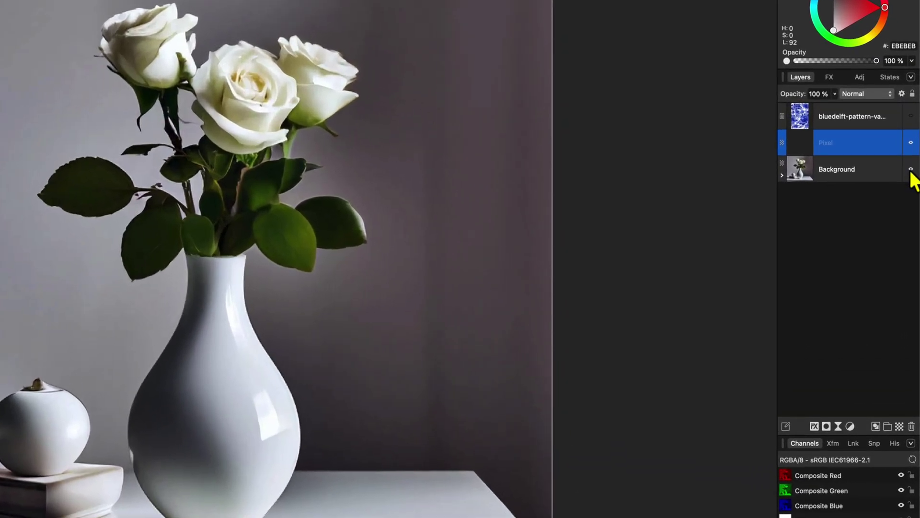
# Check the vase copy by toggling the Background, then show the blue Delft pattern layer
pyautogui.click(911, 170)
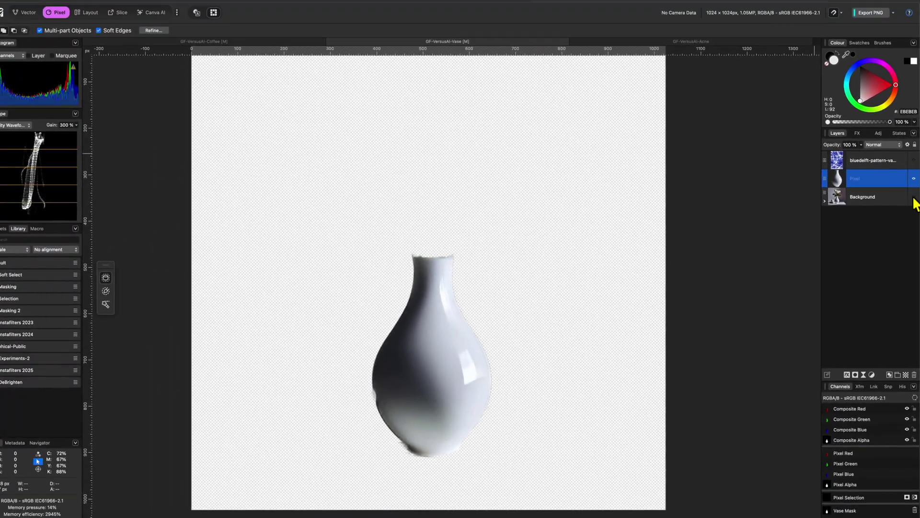
pyautogui.click(910, 168)
pyautogui.click(910, 116)
# Move the Delft pattern over the vase and clip it inside the vase's Pixel layer
pyautogui.click(328, 227)
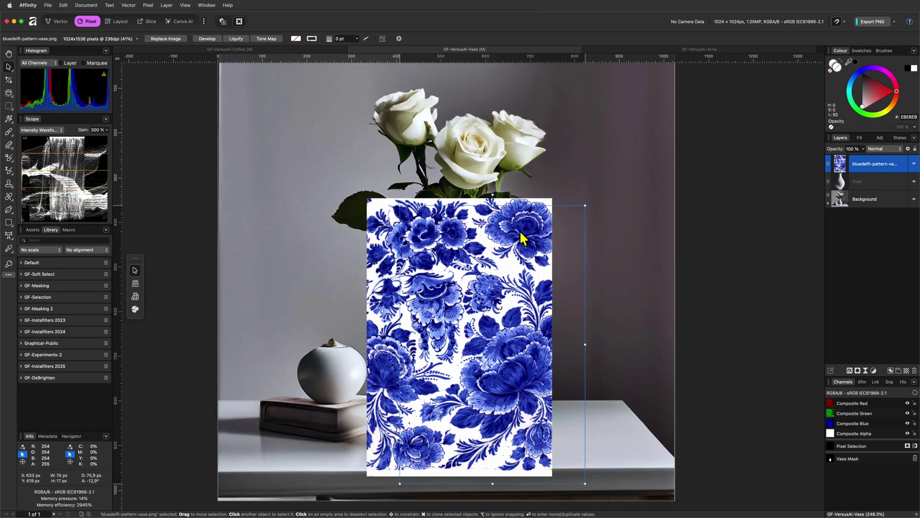
pyautogui.moveTo(521, 238); pyautogui.dragTo(471, 318)
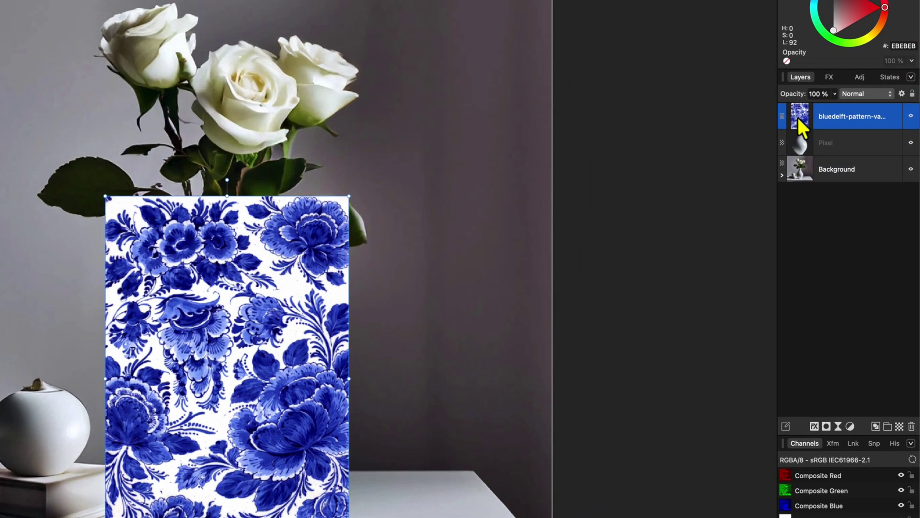
pyautogui.moveTo(797, 117); pyautogui.dragTo(844, 143)
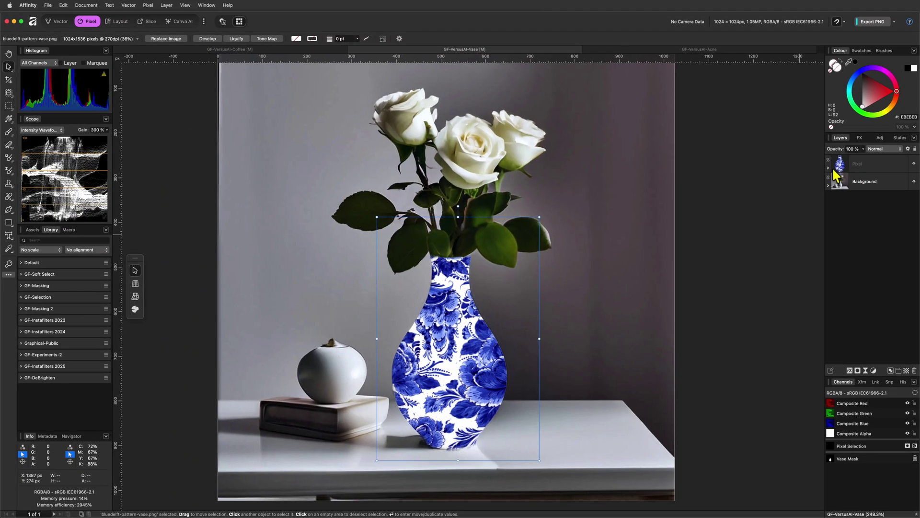
# Set the nested pattern layer's blend mode to Multiply
pyautogui.click(829, 168)
pyautogui.click(844, 181)
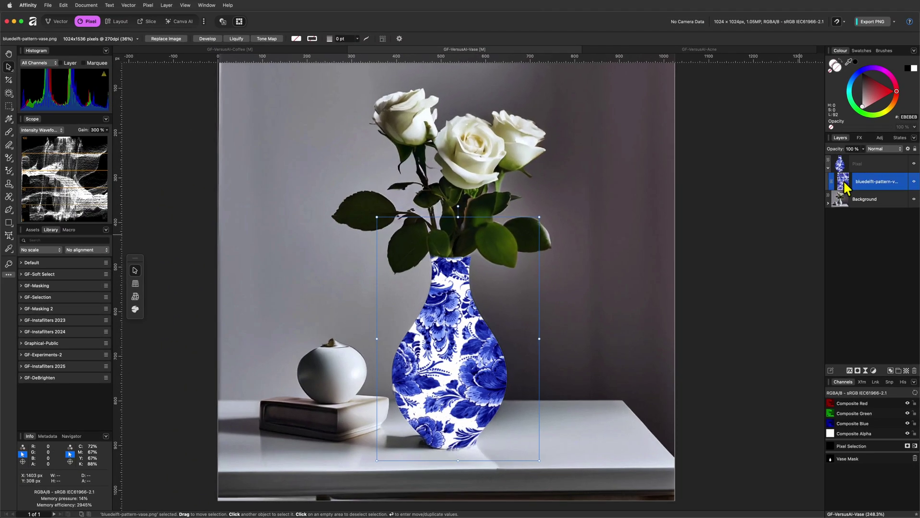
pyautogui.click(875, 149)
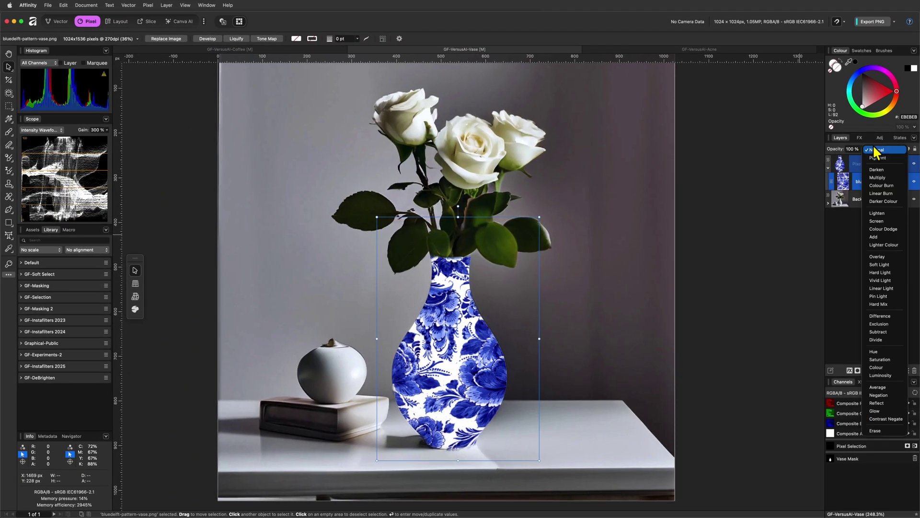
pyautogui.click(879, 177)
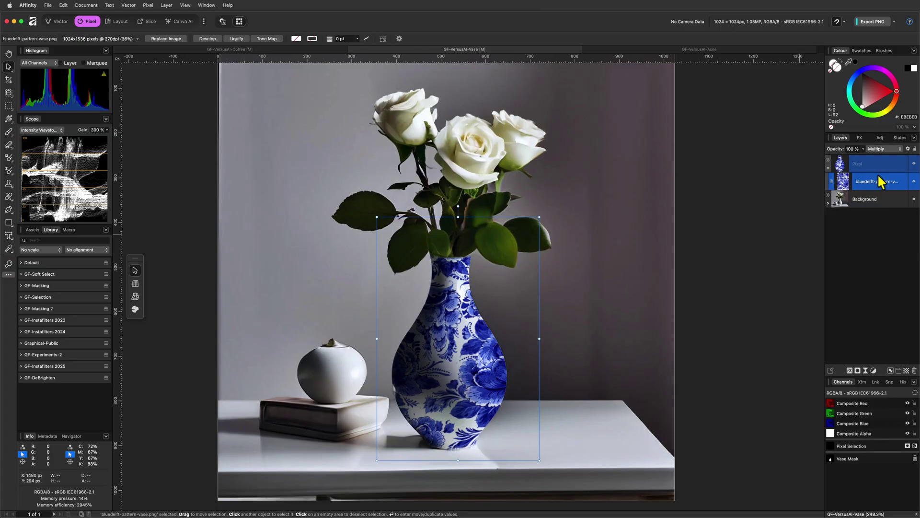
# Add a Live Mesh Warp, pulling corners in and adding two vertical lines to follow the vase
pyautogui.click(869, 370)
pyautogui.scroll(-2, 872, 410)
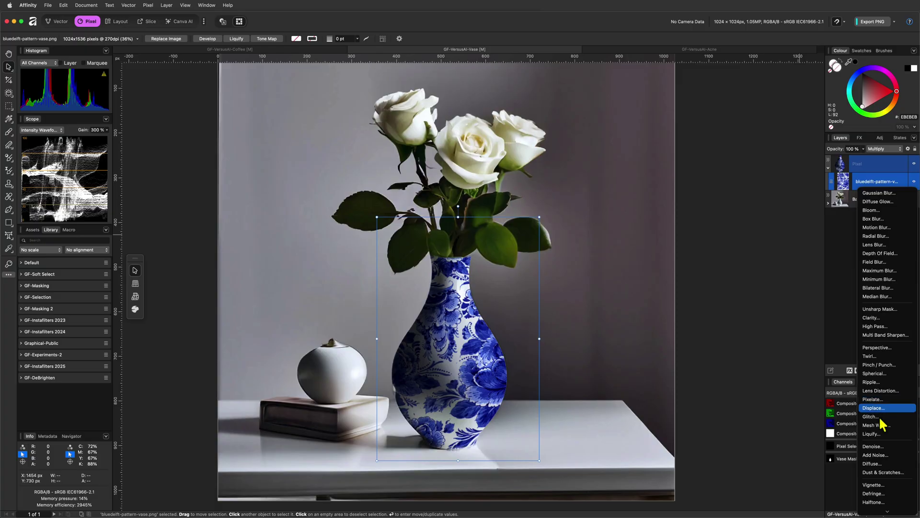
pyautogui.click(653, 394)
pyautogui.moveTo(376, 460); pyautogui.dragTo(387, 430)
pyautogui.moveTo(540, 460); pyautogui.dragTo(508, 459)
pyautogui.doubleClick(416, 369)
pyautogui.doubleClick(482, 368)
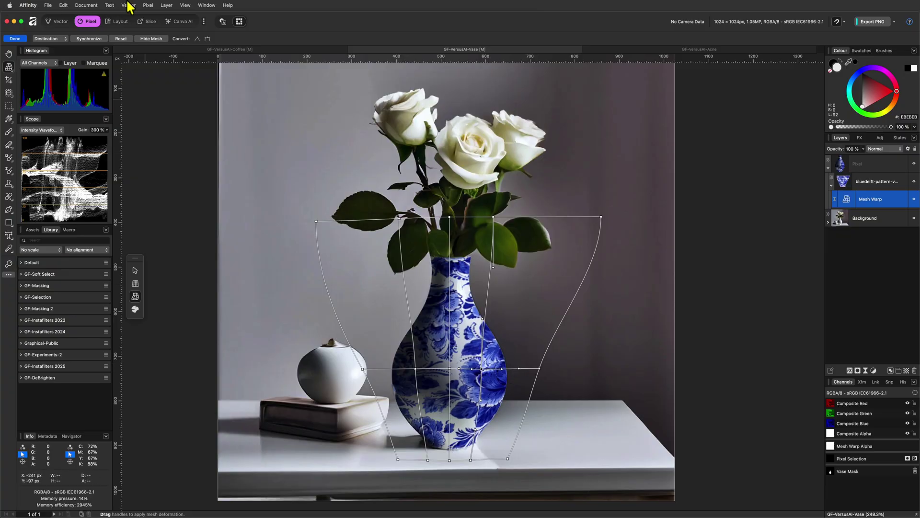
pyautogui.press('h')
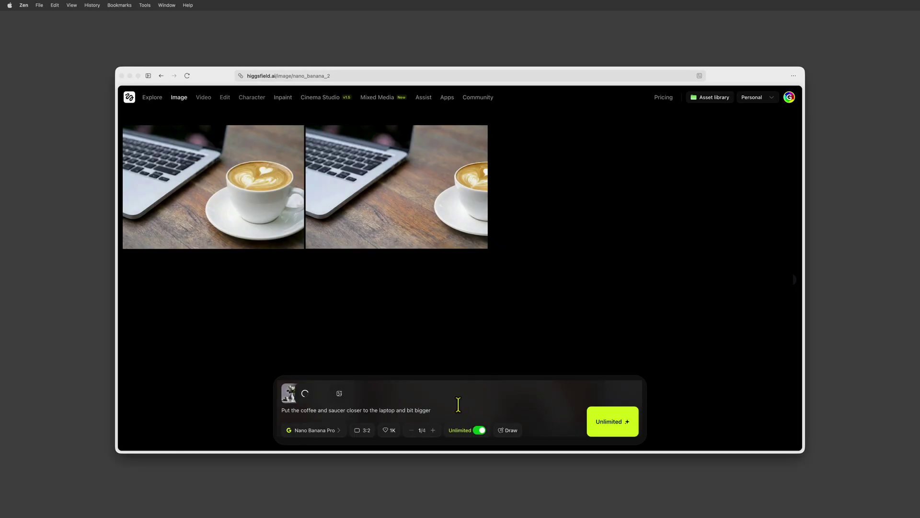
# Generate with the prompt 'Put the blue pattern onto the vase' and download the result
pyautogui.moveTo(441, 411); pyautogui.dragTo(288, 411)
pyautogui.tripleClick(280, 412)
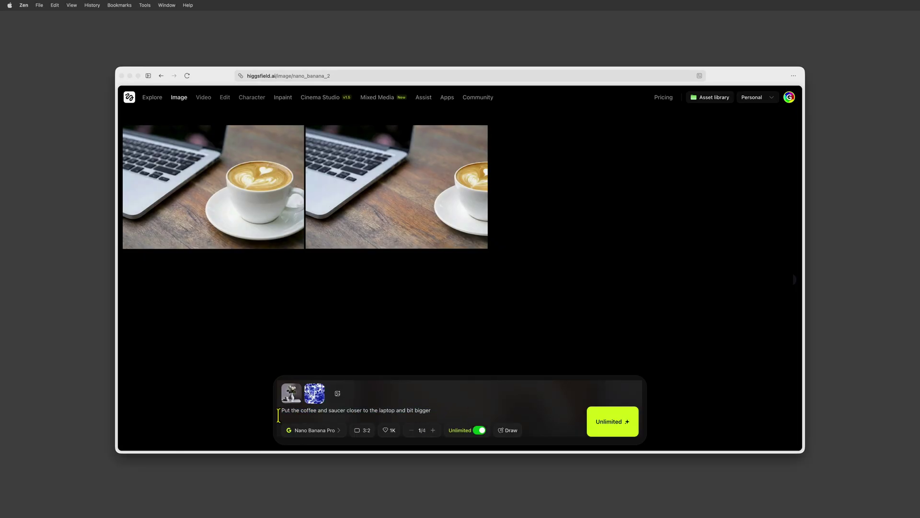
pyautogui.write('Put the blue pattern onto the vase')
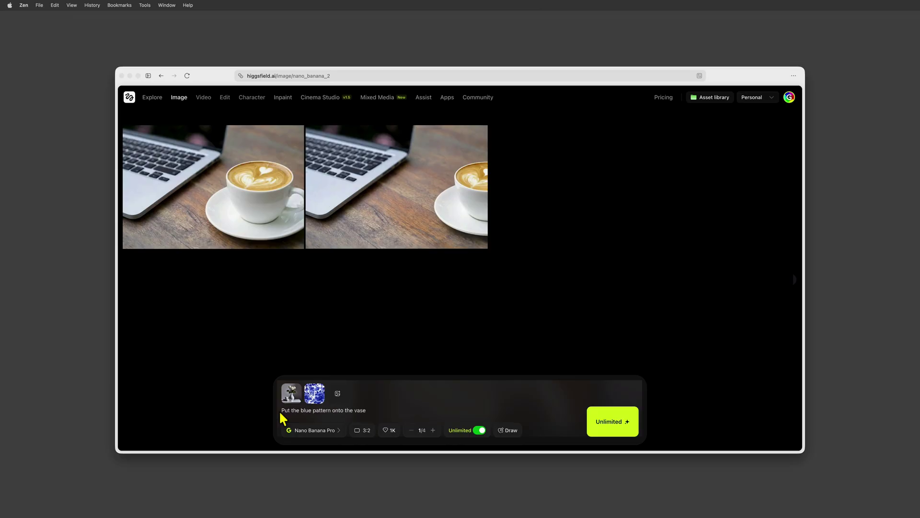
pyautogui.press('Return')
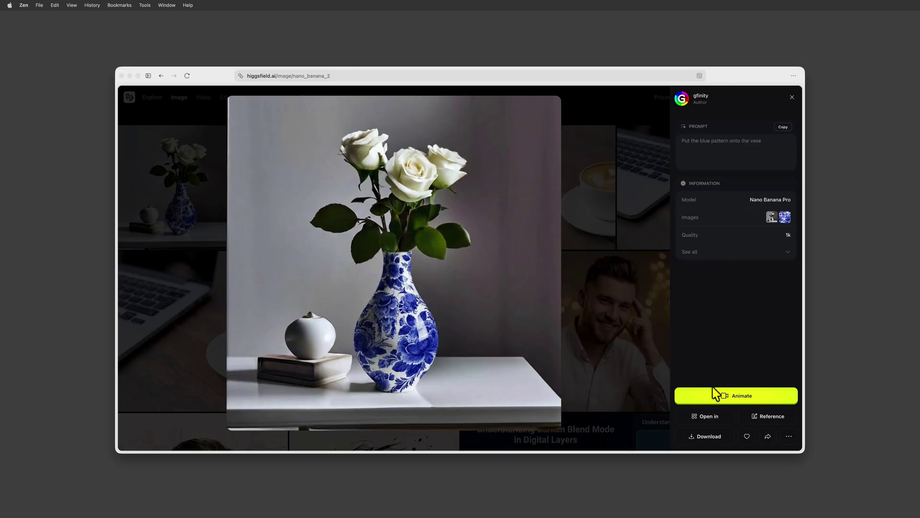
pyautogui.click(712, 438)
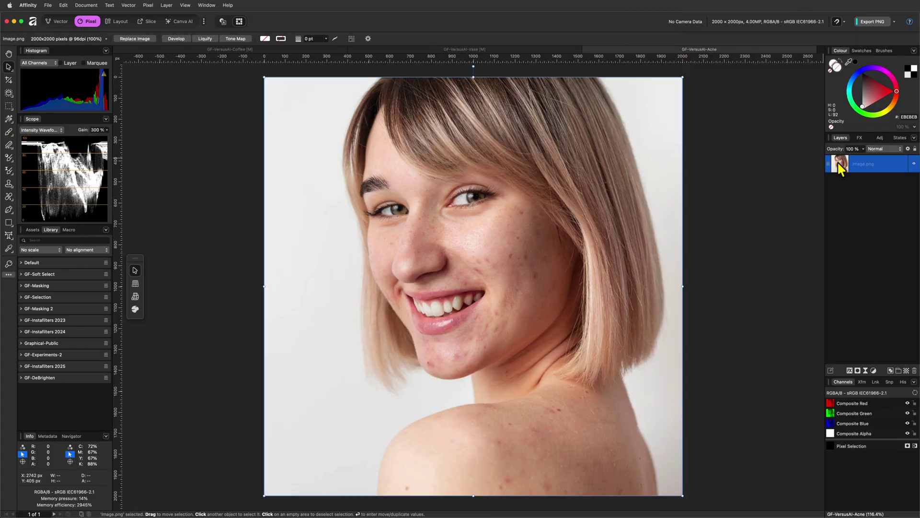
# Duplicate the portrait layer and nest an Invert adjustment inside the copy
pyautogui.press('super+j')
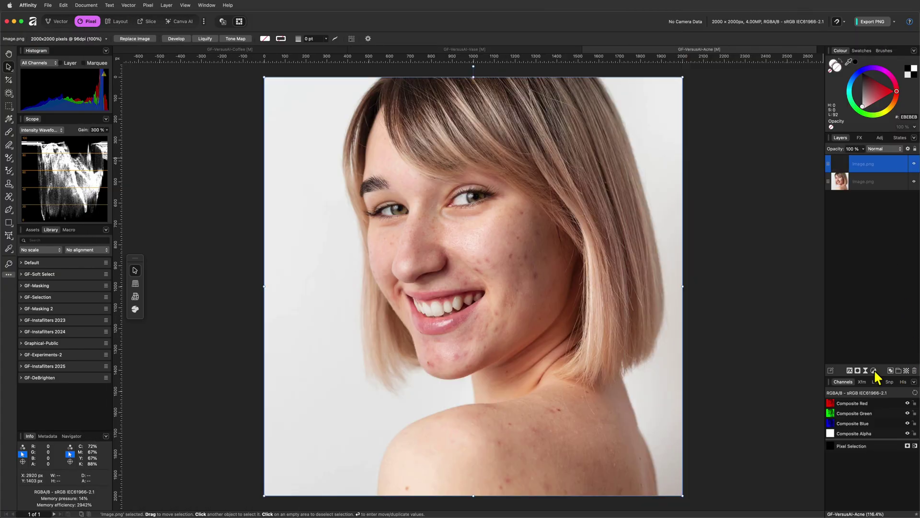
pyautogui.click(874, 370)
pyautogui.press('Return')
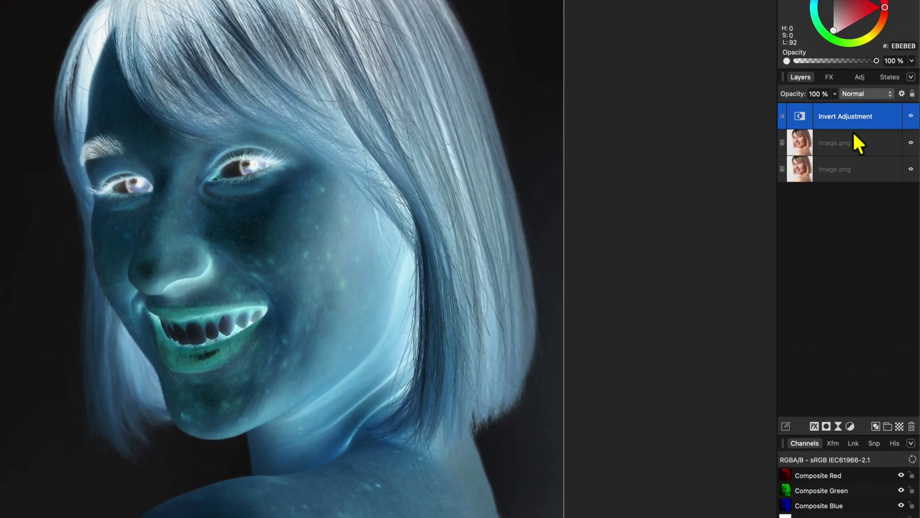
pyautogui.moveTo(876, 174); pyautogui.dragTo(844, 166)
# Add a Live High Pass filter to the inverted duplicate layer
pyautogui.click(783, 122)
pyautogui.click(838, 426)
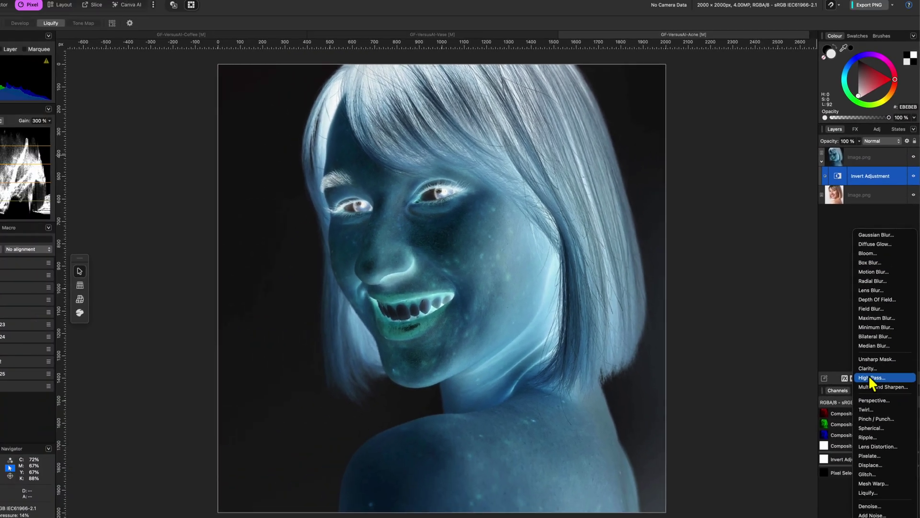
pyautogui.click(853, 425)
pyautogui.click(876, 150)
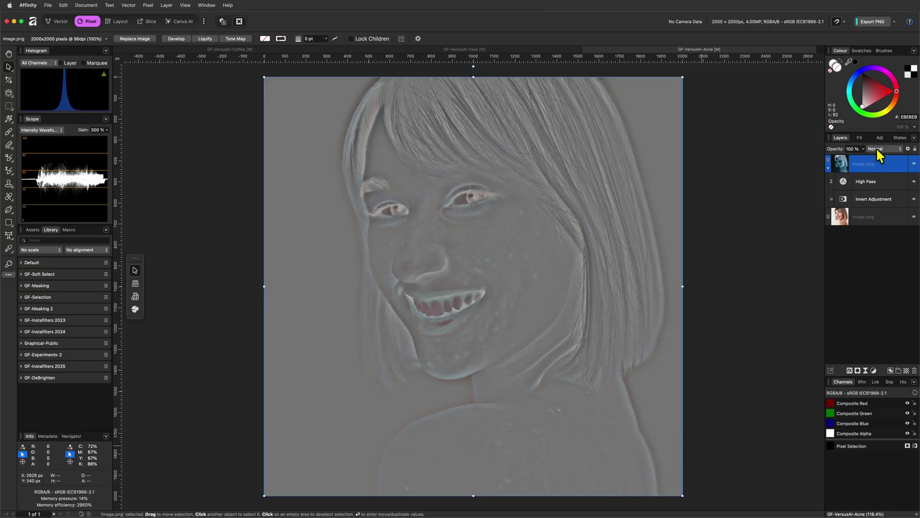
pyautogui.click(877, 149)
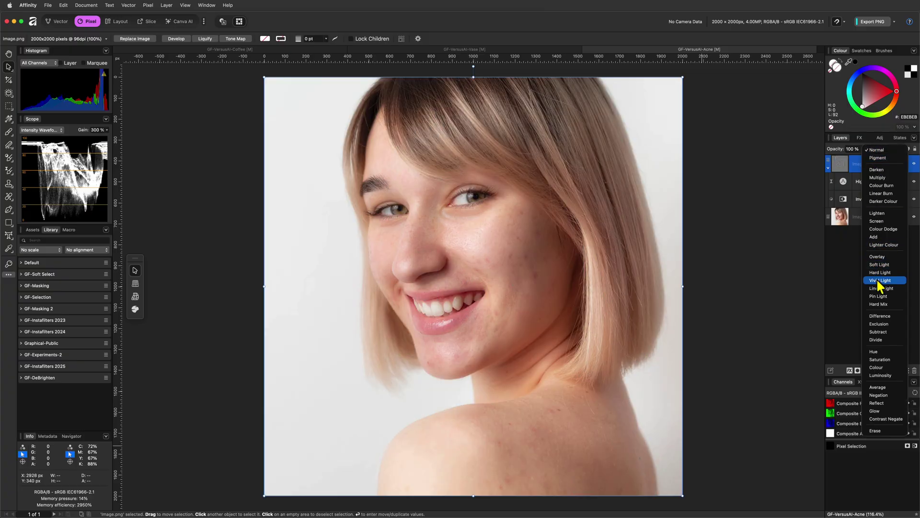
# Set the inverted copy to Vivid Light, add a black mask, and paint white over the chin blemishes
pyautogui.click(880, 282)
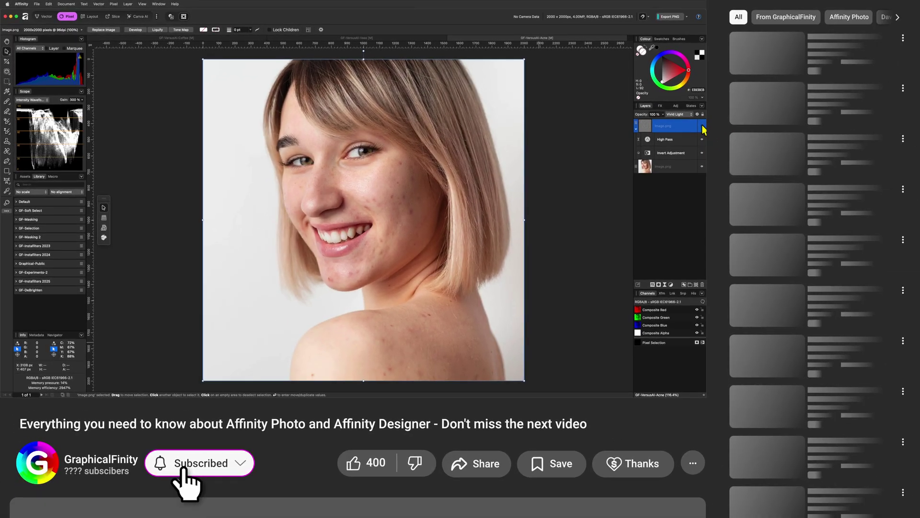
pyautogui.keyDown('alt'); pyautogui.click(659, 284); pyautogui.keyUp('alt')
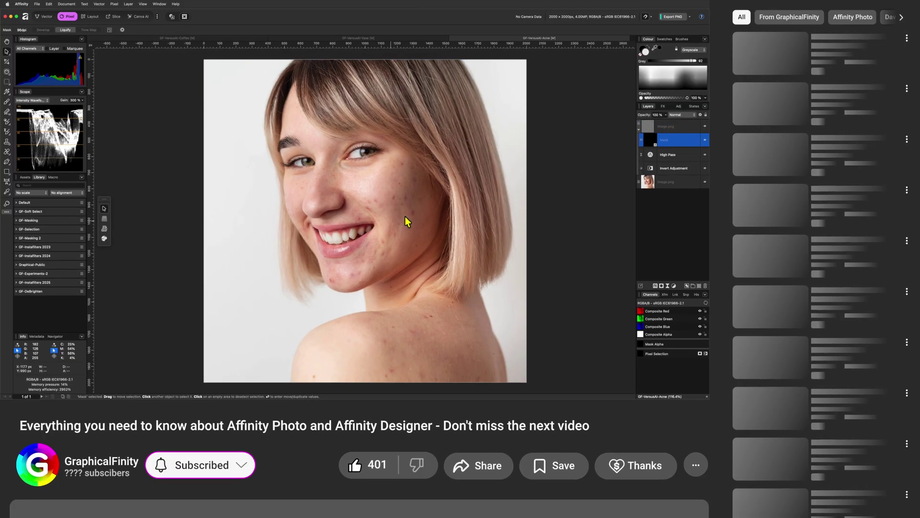
pyautogui.press('b')
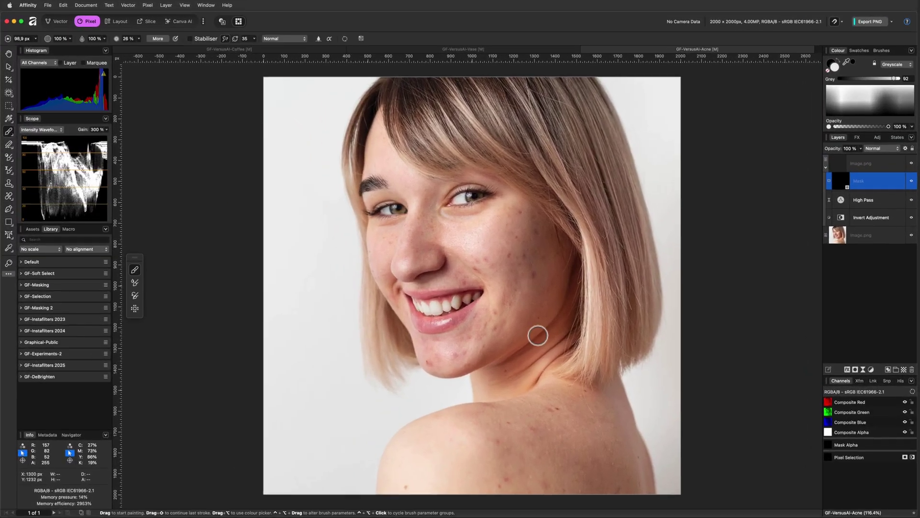
pyautogui.click(647, 52)
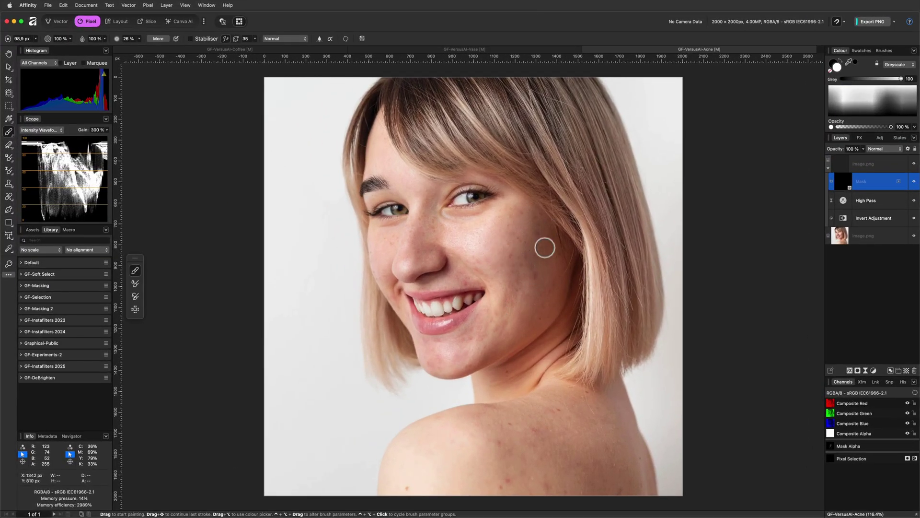
pyautogui.moveTo(521, 282)
pyautogui.mouseDown()
pyautogui.moveTo(438, 342)
pyautogui.moveTo(496, 329)
pyautogui.mouseUp()
# Add a new Pixel layer above the top portrait layer, choose the Healing Brush, and also select Image.png
pyautogui.click(851, 164)
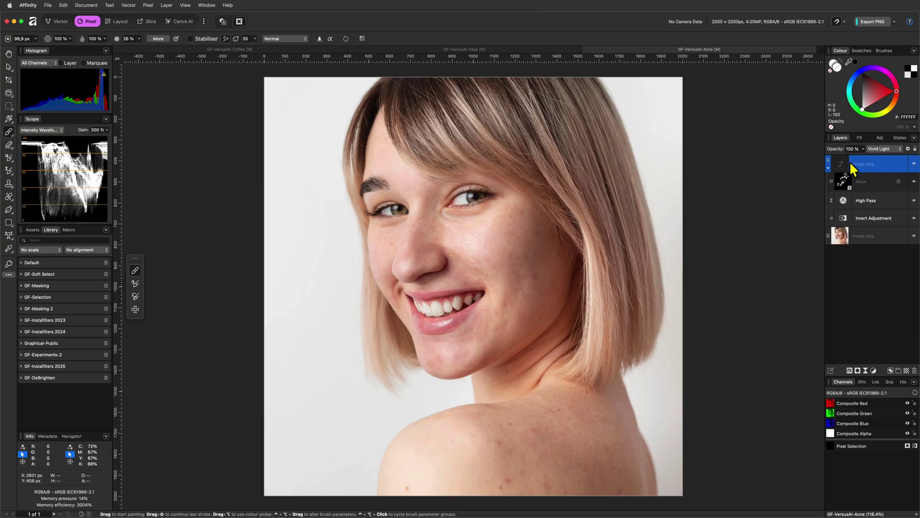
pyautogui.click(906, 370)
pyautogui.click(8, 196)
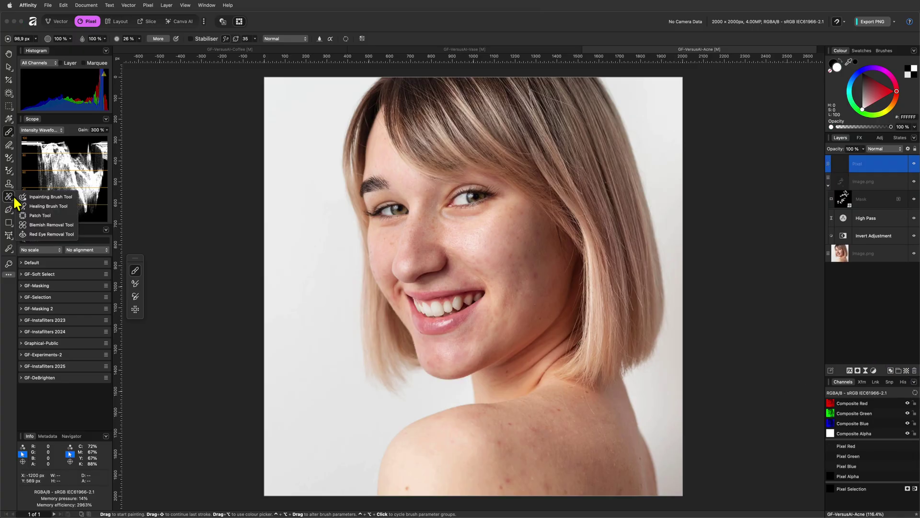
pyautogui.click(38, 202)
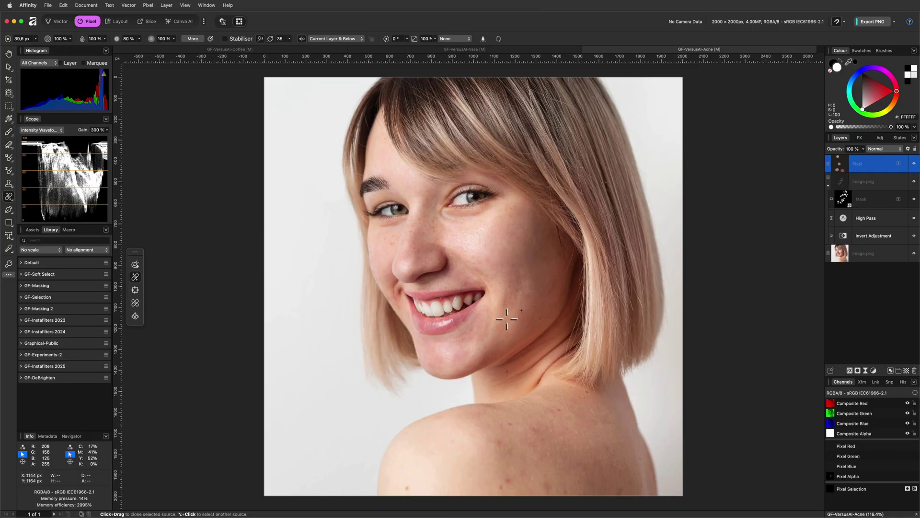
pyautogui.keyDown('shift'); pyautogui.click(887, 181); pyautogui.keyUp('shift')
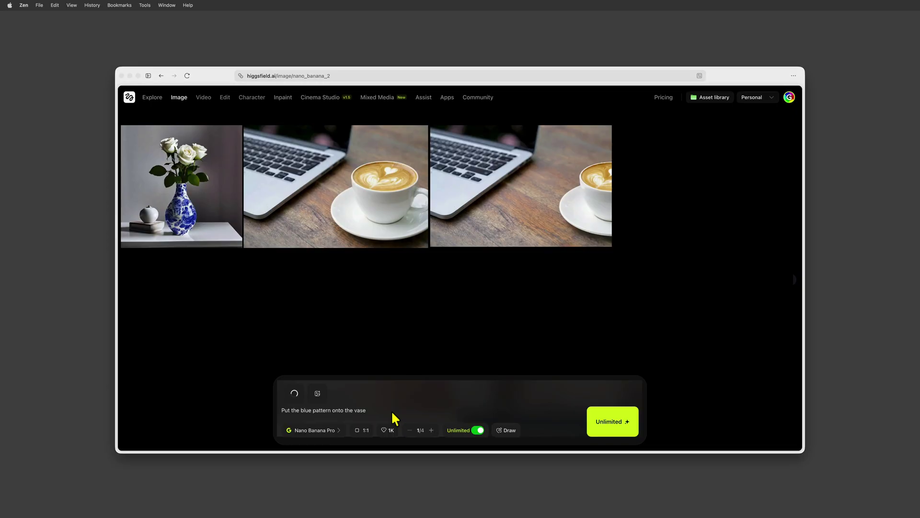
# In Higgsfield, replace the prompt with 'Remove the acne', generate, and download the result
pyautogui.press('super+a')
pyautogui.write('R')
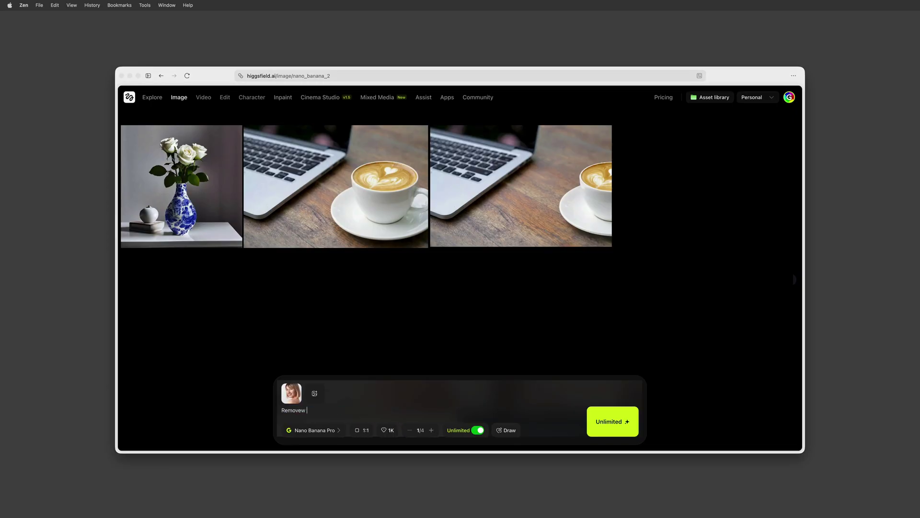
pyautogui.click(603, 421)
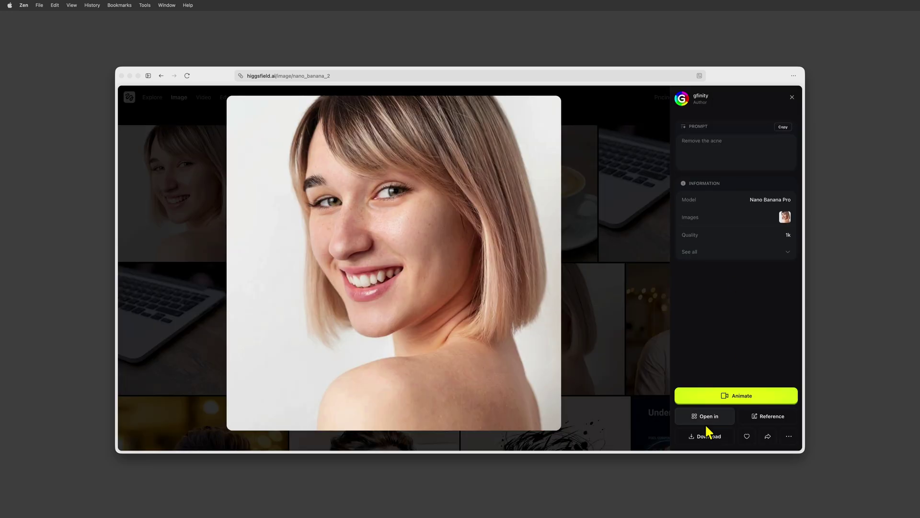
pyautogui.click(707, 434)
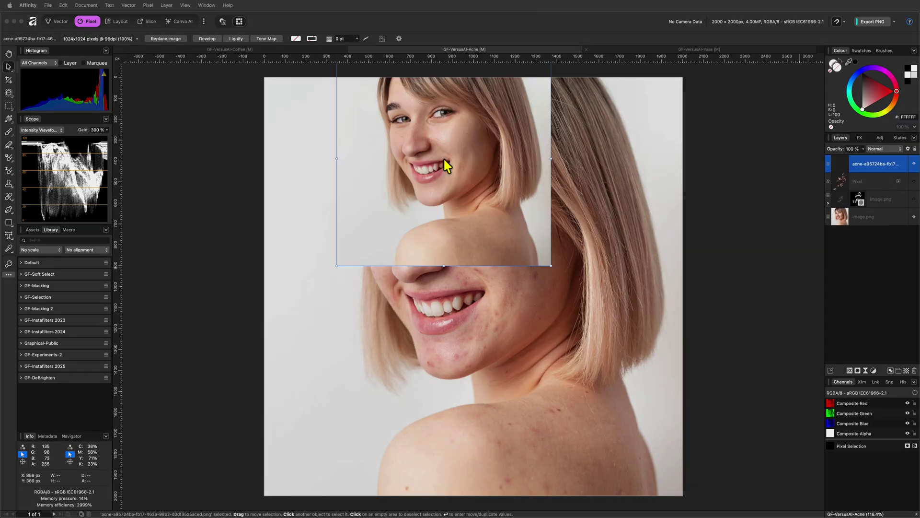
# Place the downloaded AI portrait in Affinity, scale it to fill the canvas, and select the Pixel and Image.png layers
pyautogui.moveTo(446, 166); pyautogui.dragTo(390, 207)
pyautogui.moveTo(479, 289); pyautogui.dragTo(684, 495)
pyautogui.click(884, 183)
pyautogui.keyDown('shift'); pyautogui.click(910, 192); pyautogui.keyUp('shift')
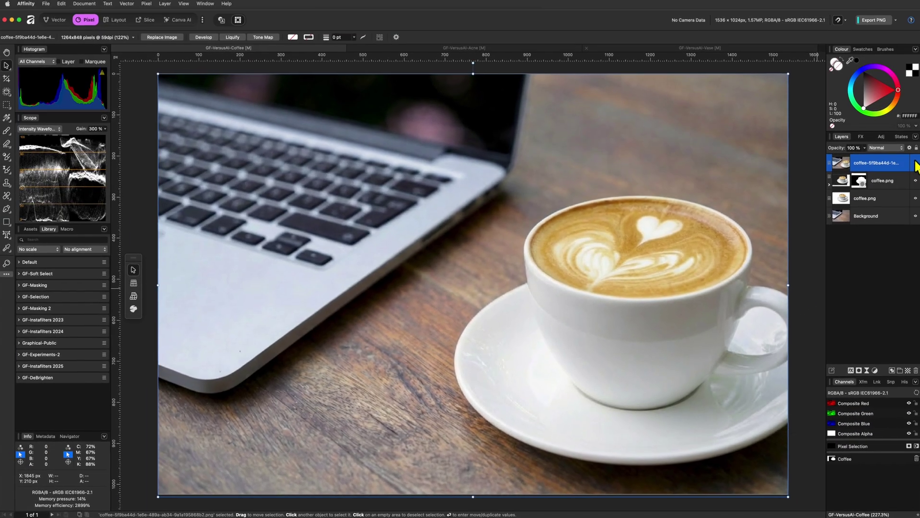
# Repeatedly toggle the AI coffee render's visibility to compare it with the manual composite beneath
pyautogui.click(915, 164)
pyautogui.click(914, 164)
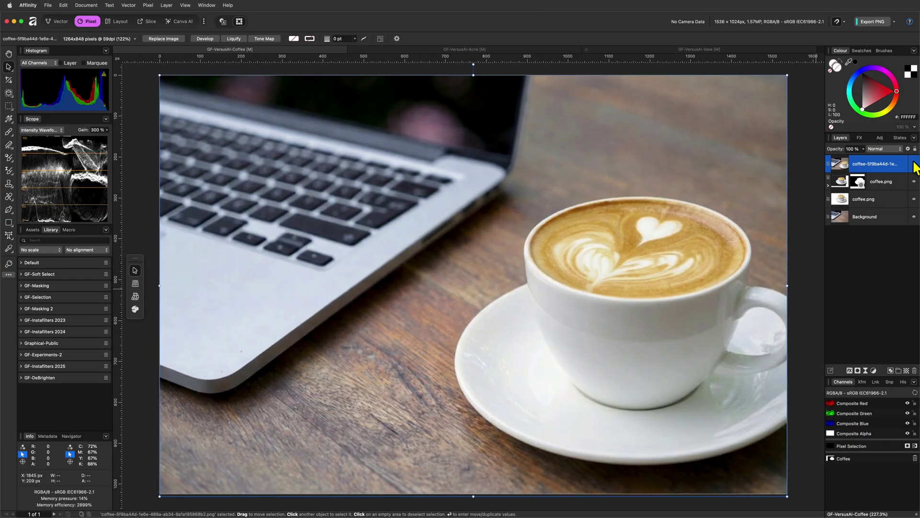
pyautogui.click(914, 164)
pyautogui.click(914, 164)
pyautogui.click(914, 164)
pyautogui.click(914, 164)
pyautogui.click(914, 164)
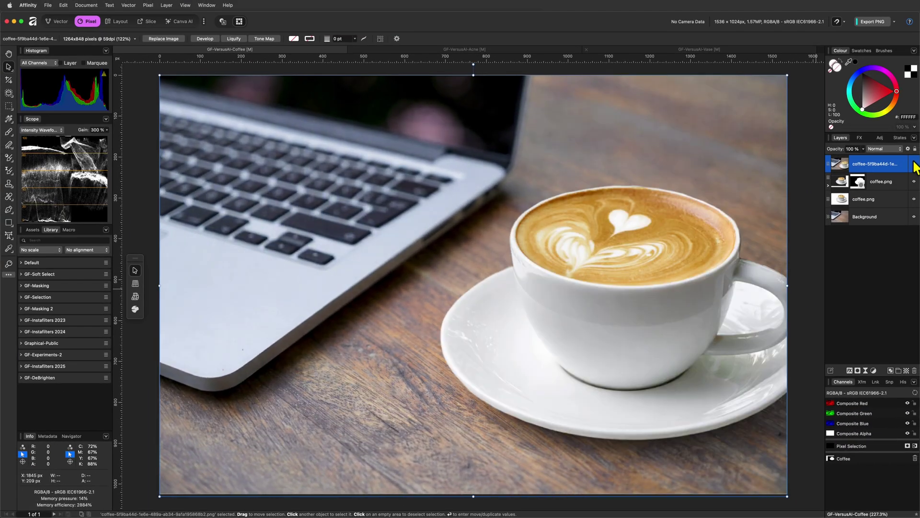
pyautogui.click(914, 164)
pyautogui.click(914, 164)
pyautogui.click(914, 164)
pyautogui.click(914, 164)
pyautogui.click(914, 164)
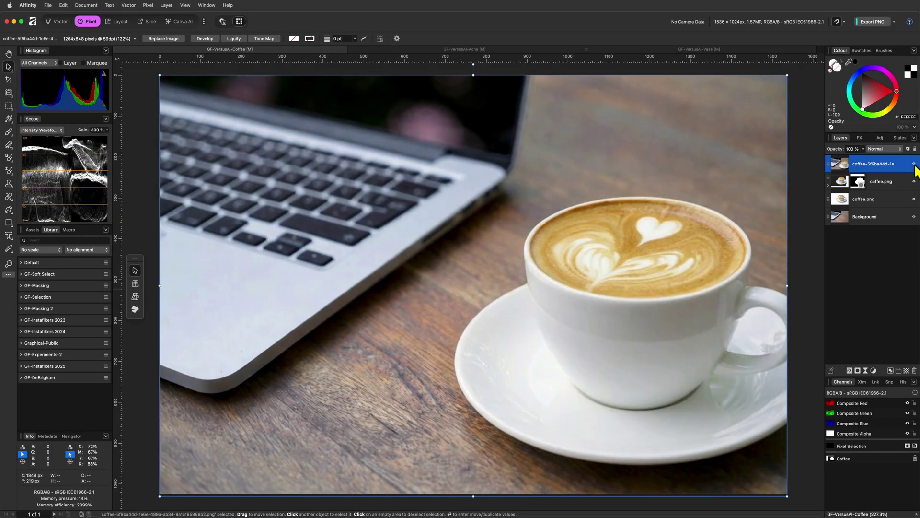
pyautogui.click(914, 164)
pyautogui.click(915, 164)
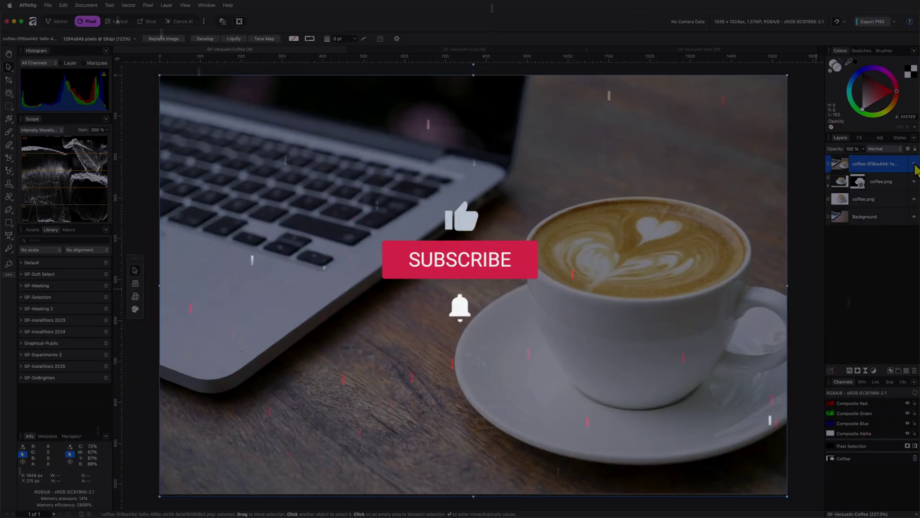
pyautogui.click(914, 164)
pyautogui.click(914, 164)
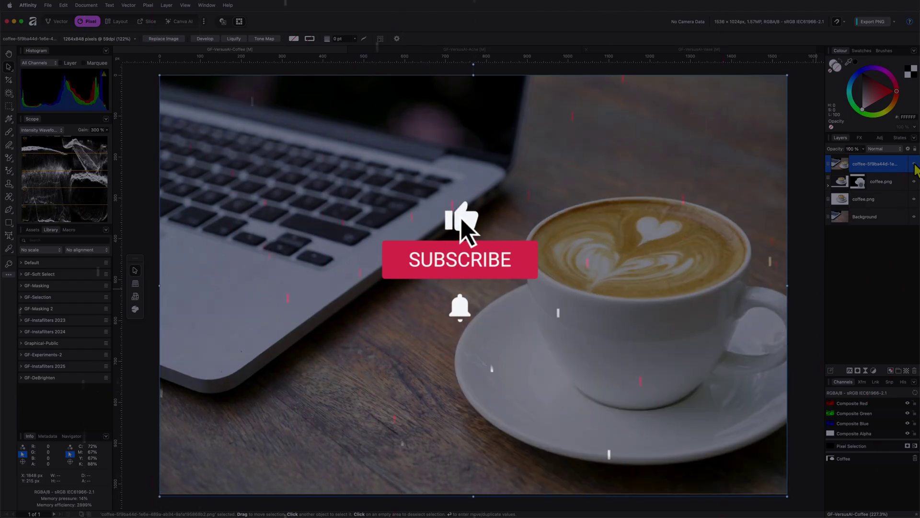
pyautogui.click(914, 164)
pyautogui.click(914, 164)
pyautogui.click(914, 164)
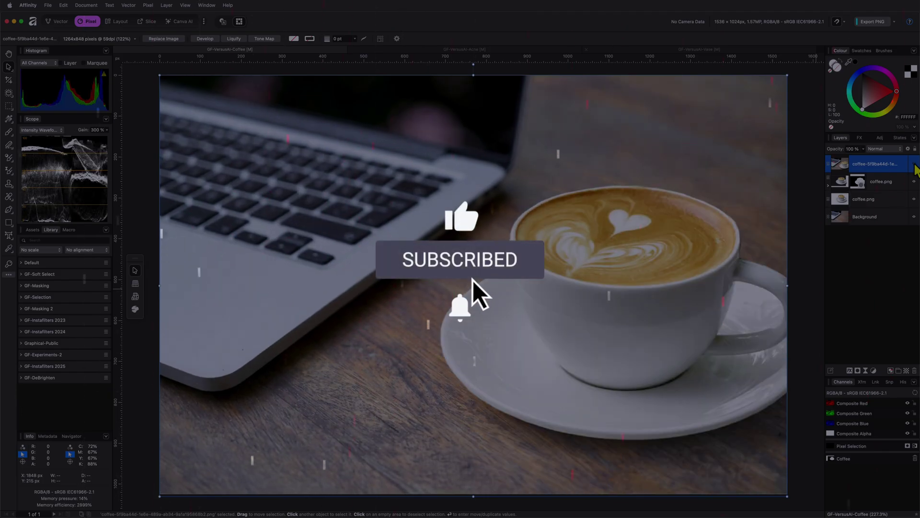
pyautogui.click(915, 164)
pyautogui.click(915, 164)
pyautogui.click(914, 164)
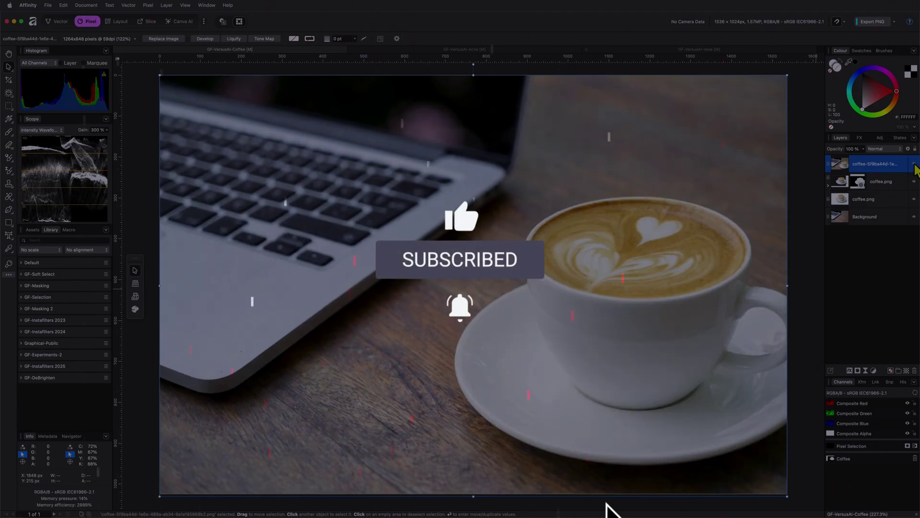